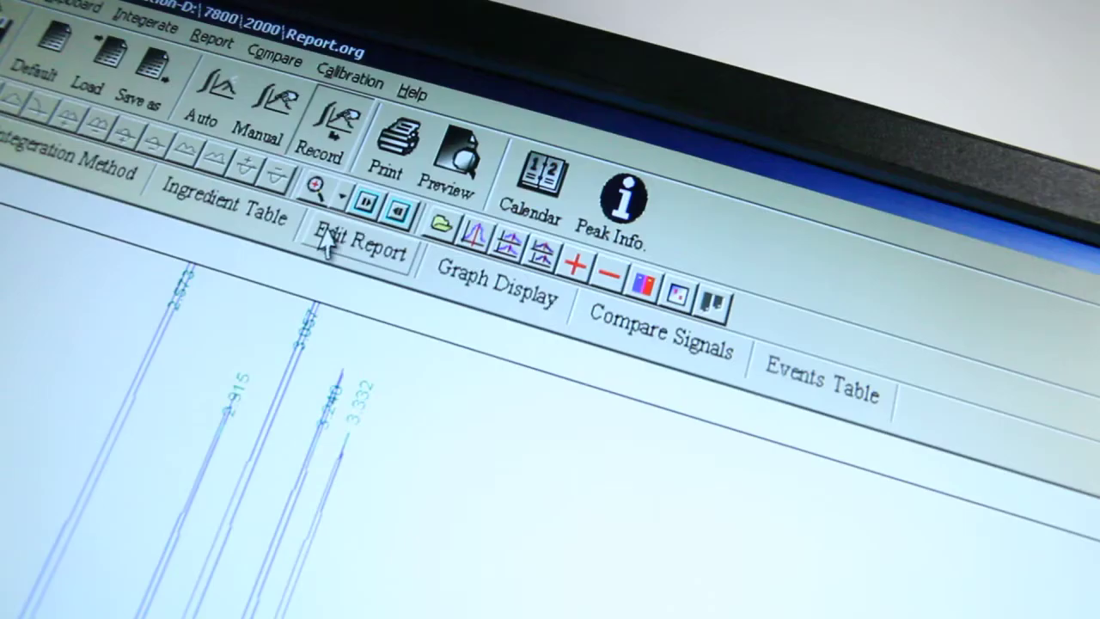
Show the peak results report (retention times, heights, areas, concentrations) and start saving it via Save As
{"action": "left_click", "coordinate": [519, 123]}
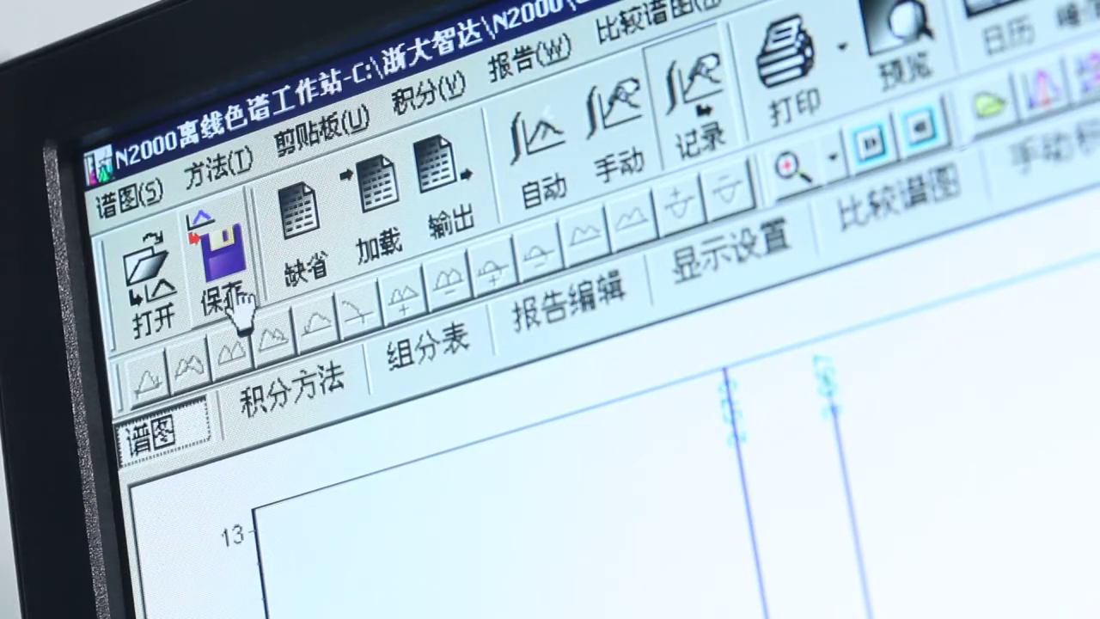
{"action": "left_click", "coordinate": [224, 266]}
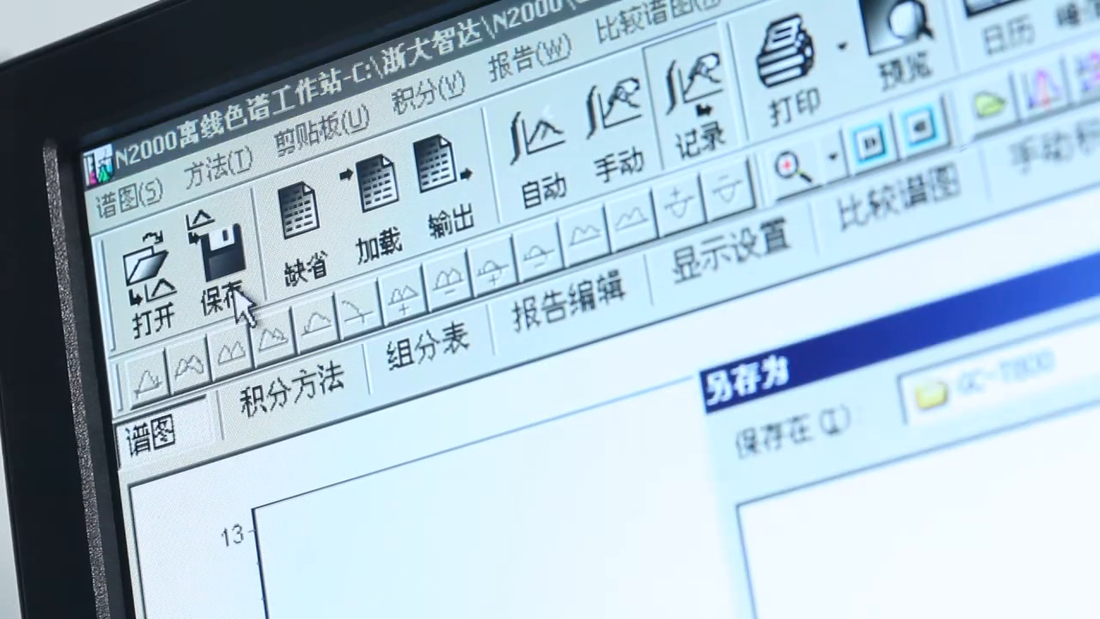